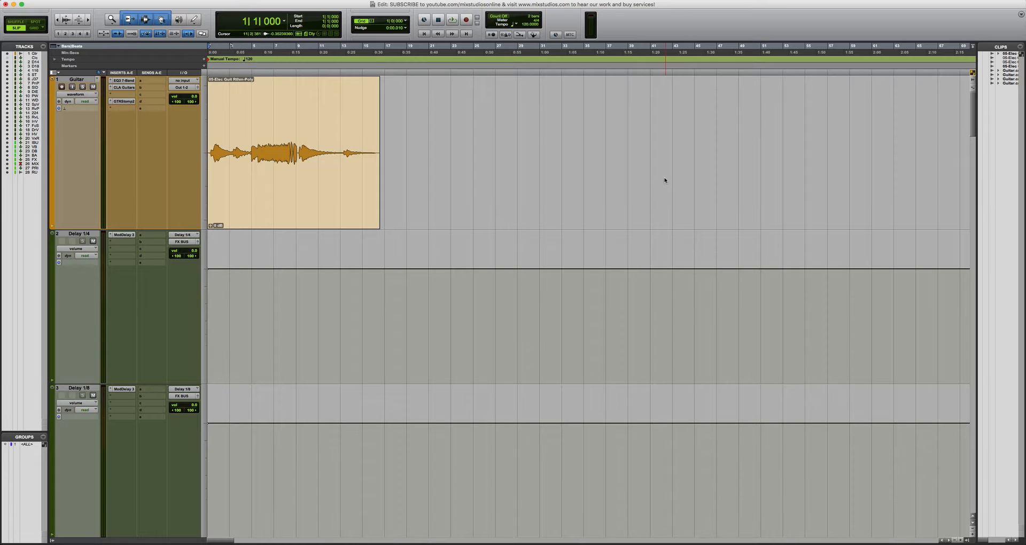
Enable Polyphonic Elastic Audio on the Guitar track and switch the track to warp view.
key(super+bracketright)
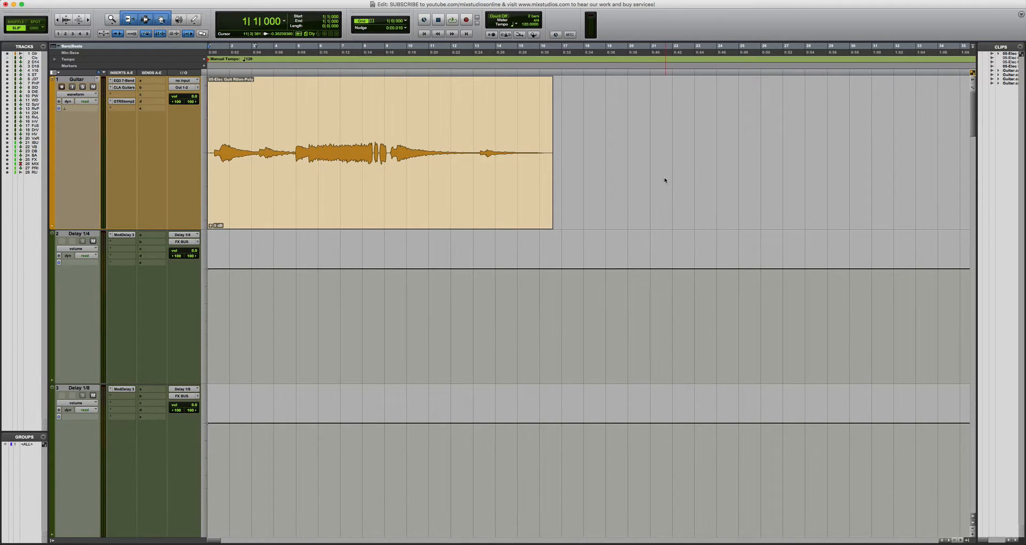
key(super+bracketright)
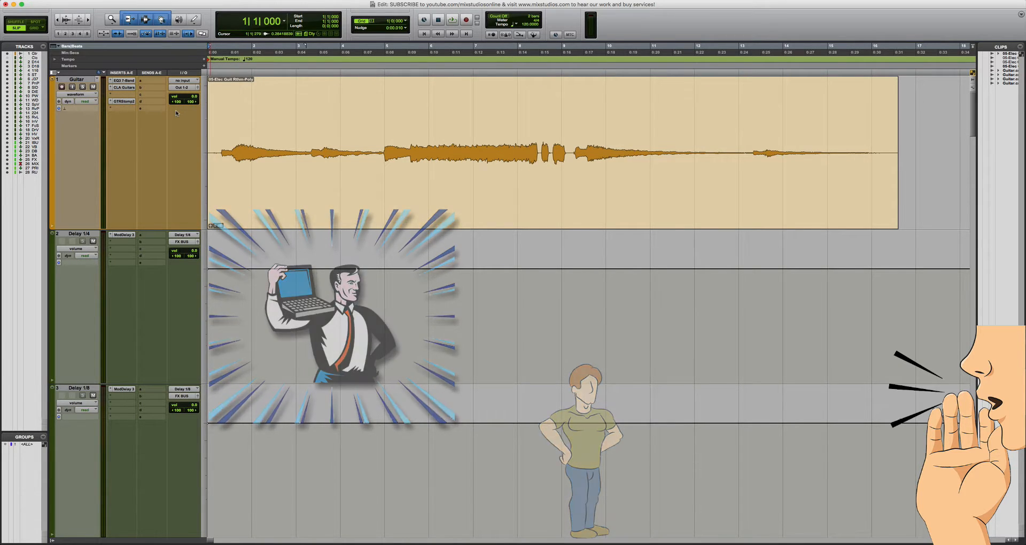
click(95, 99)
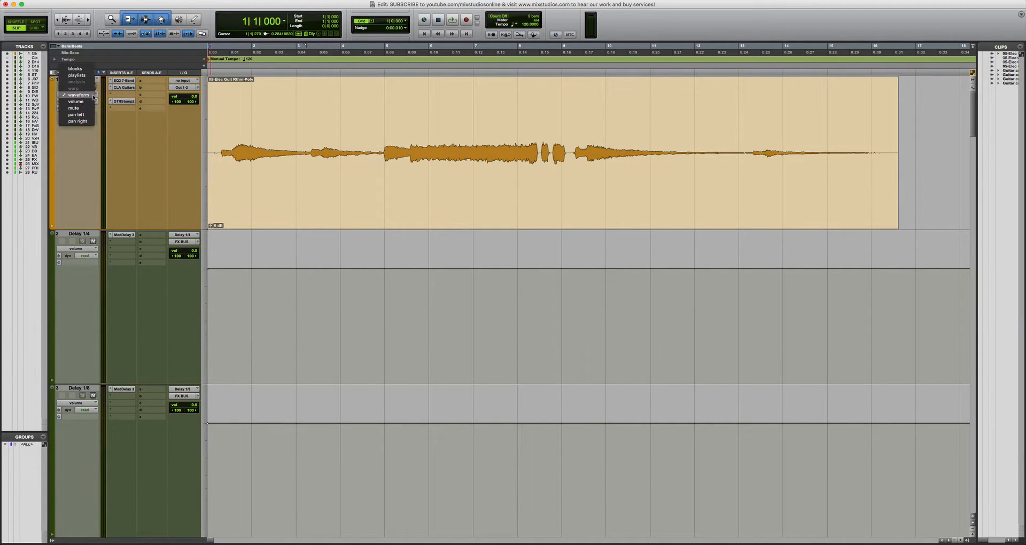
click(85, 112)
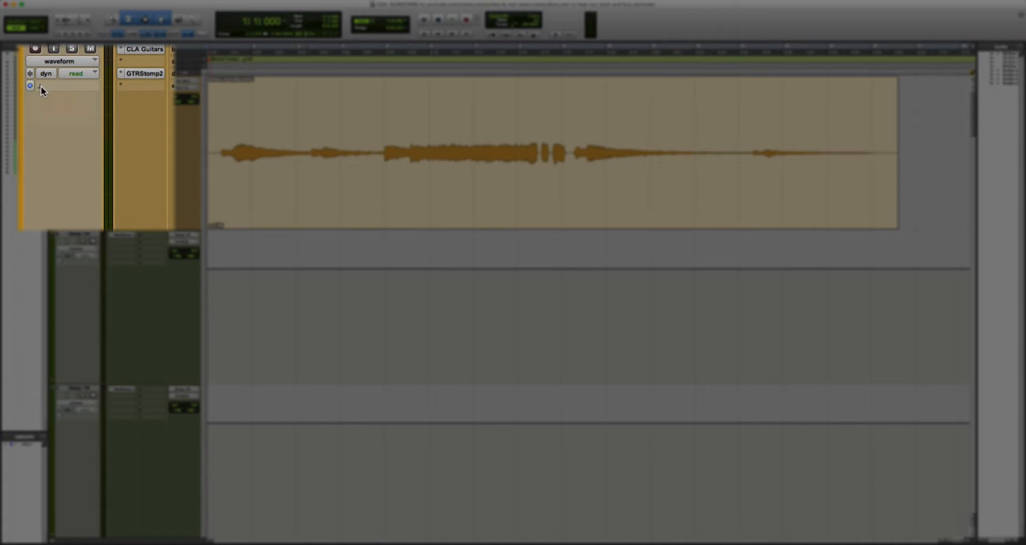
click(64, 109)
click(83, 123)
click(89, 62)
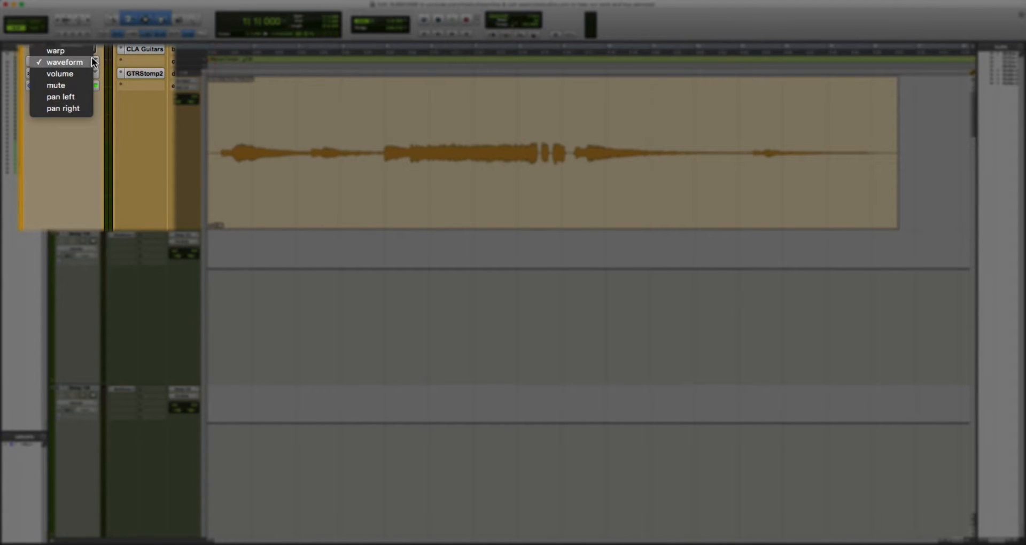
click(83, 53)
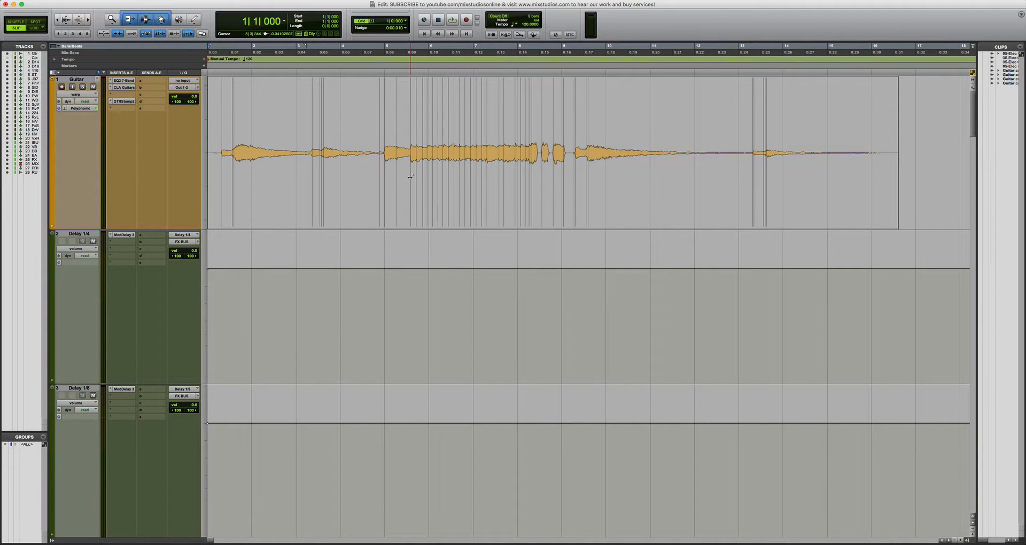
Add warp markers on and around the note near 0:08 in the Guitar clip and pull that note earlier to about 0:07.
click(411, 177)
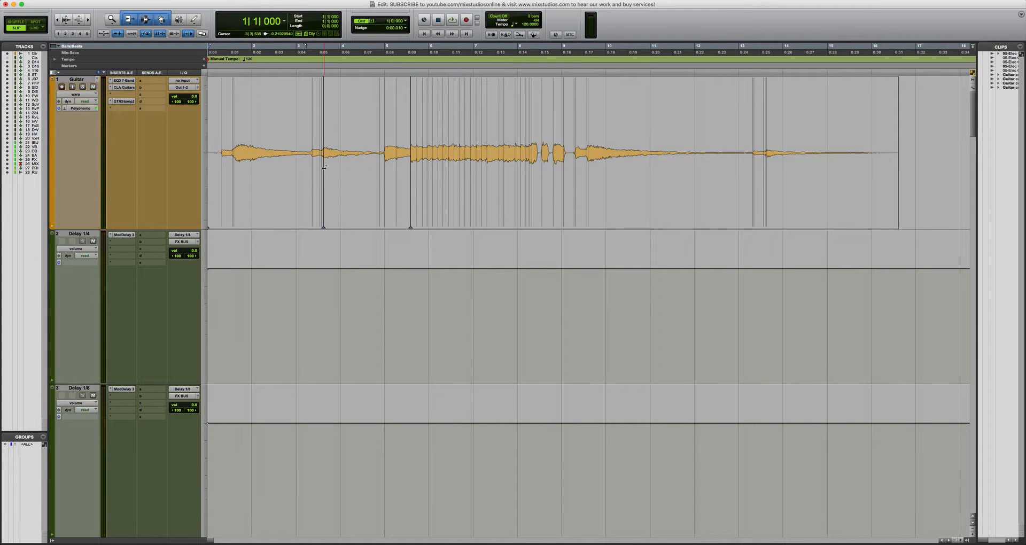
click(385, 188)
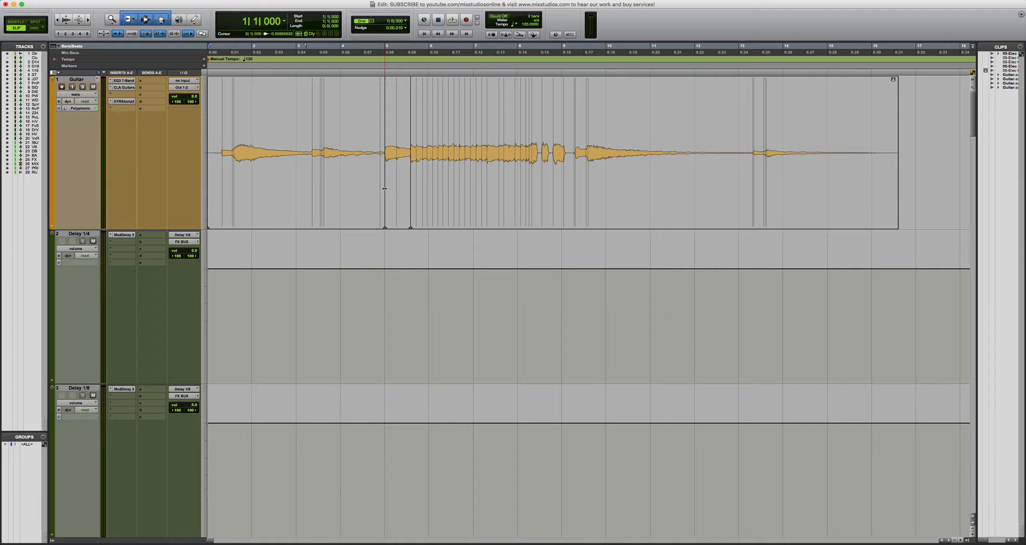
drag(385, 188, 364, 189)
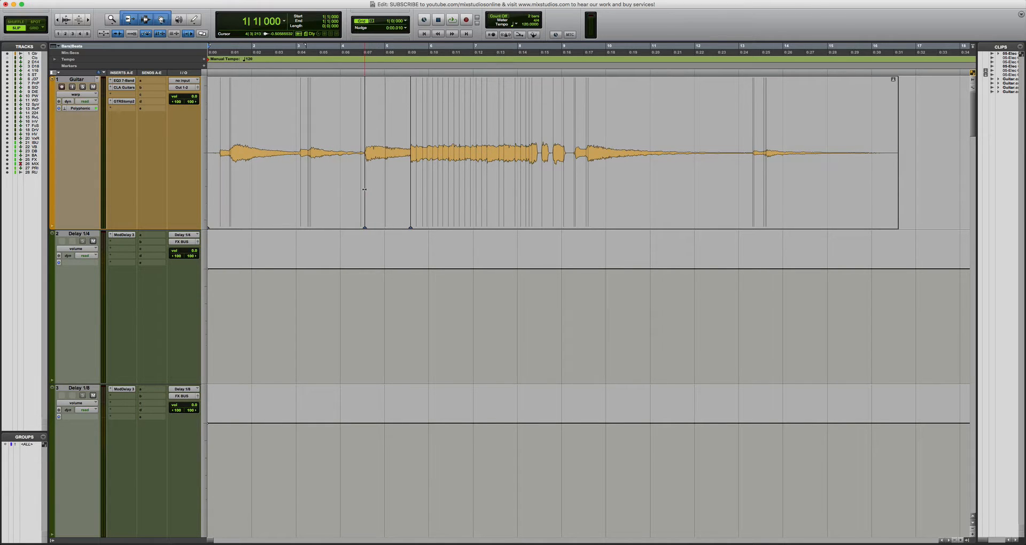
key(super+z)
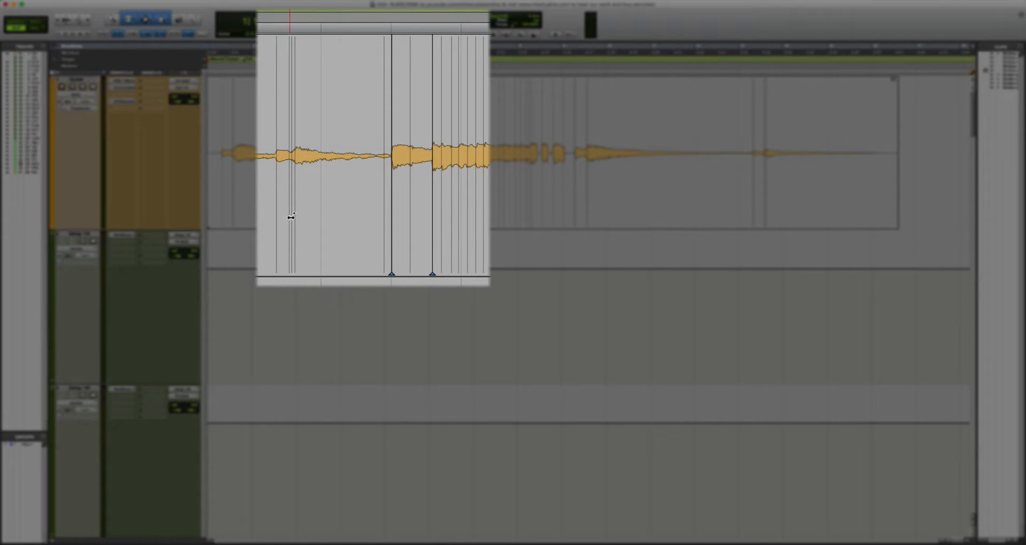
ctrl+click(324, 194)
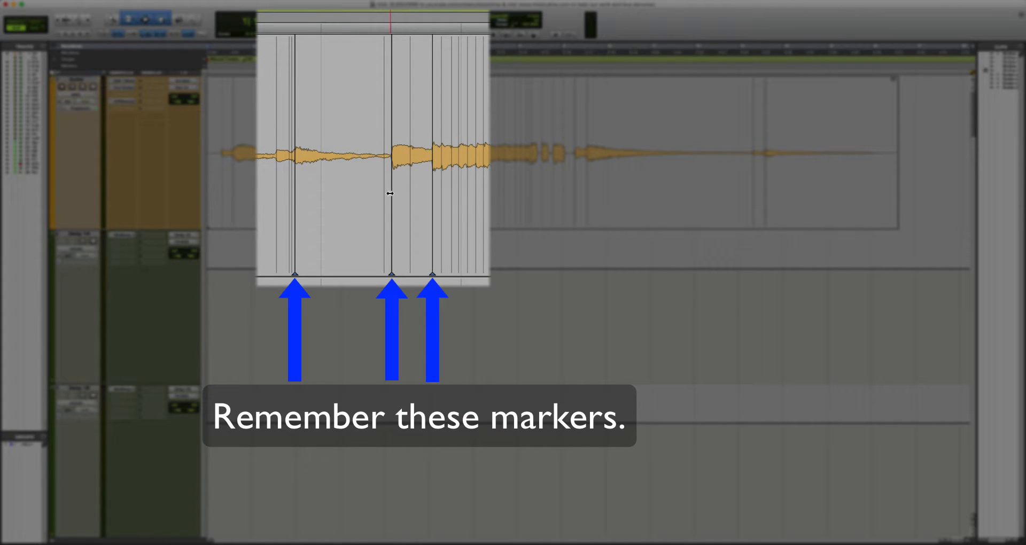
drag(389, 192, 354, 199)
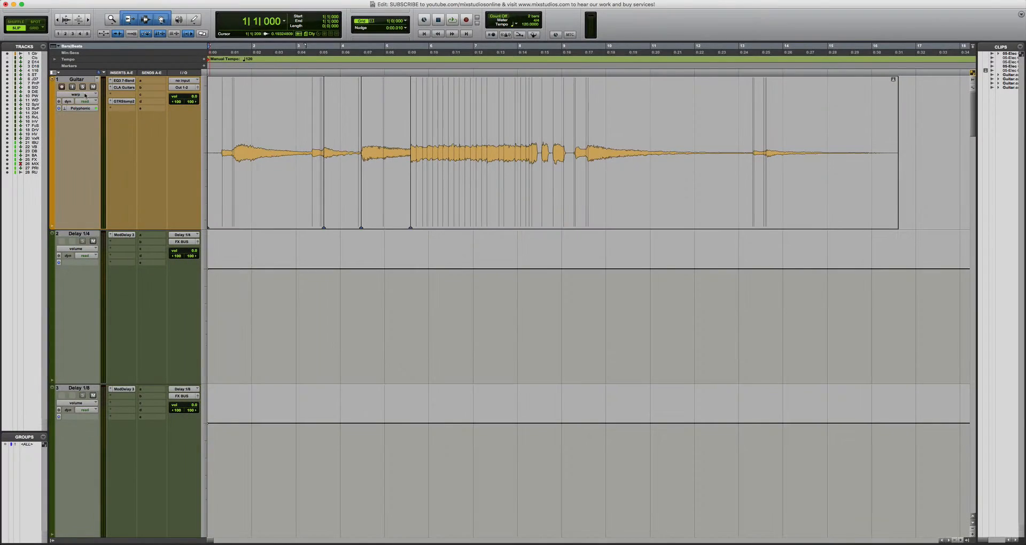
Return the Guitar track to waveform view and commit it offline with clips consolidated and the source track made inactive.
click(85, 95)
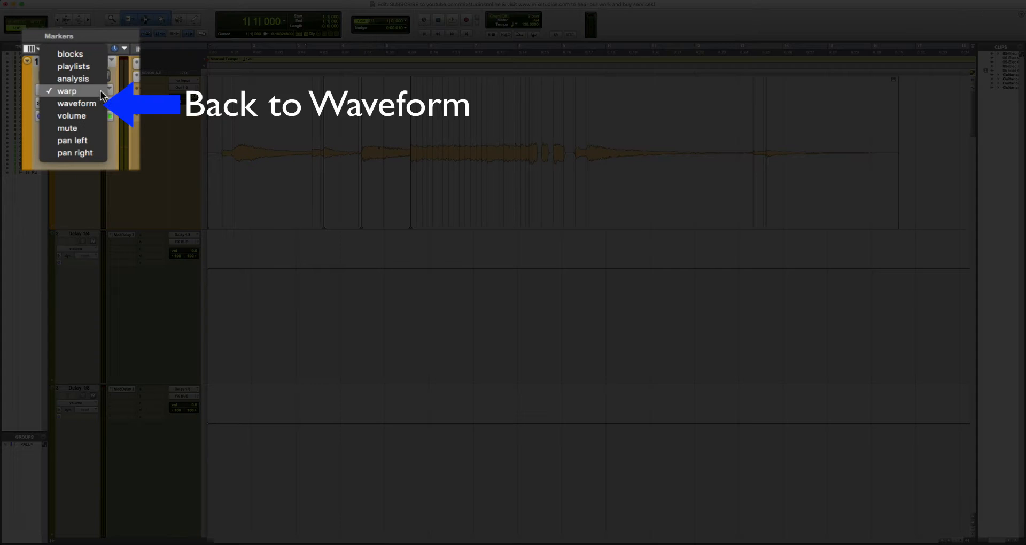
click(81, 101)
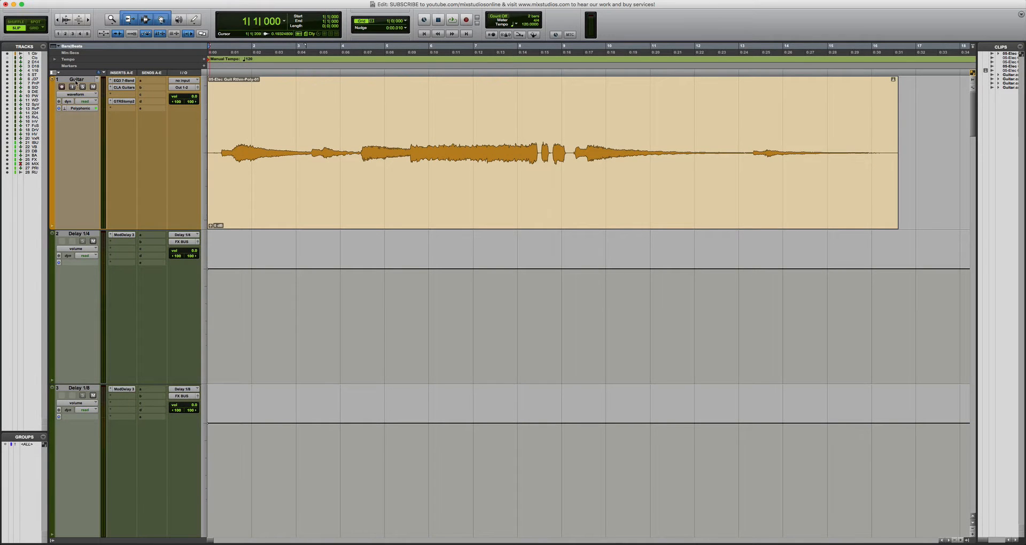
right_click(79, 81)
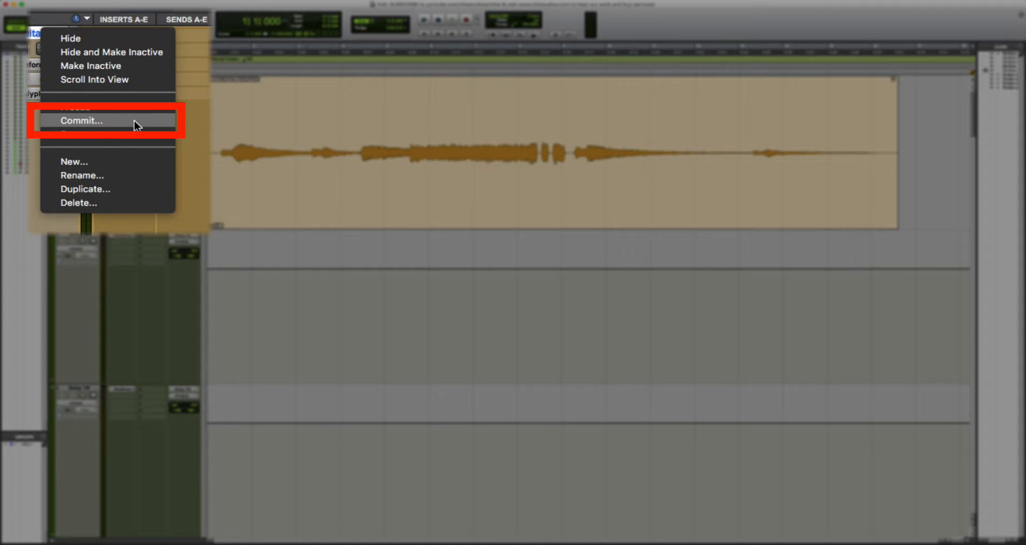
click(135, 121)
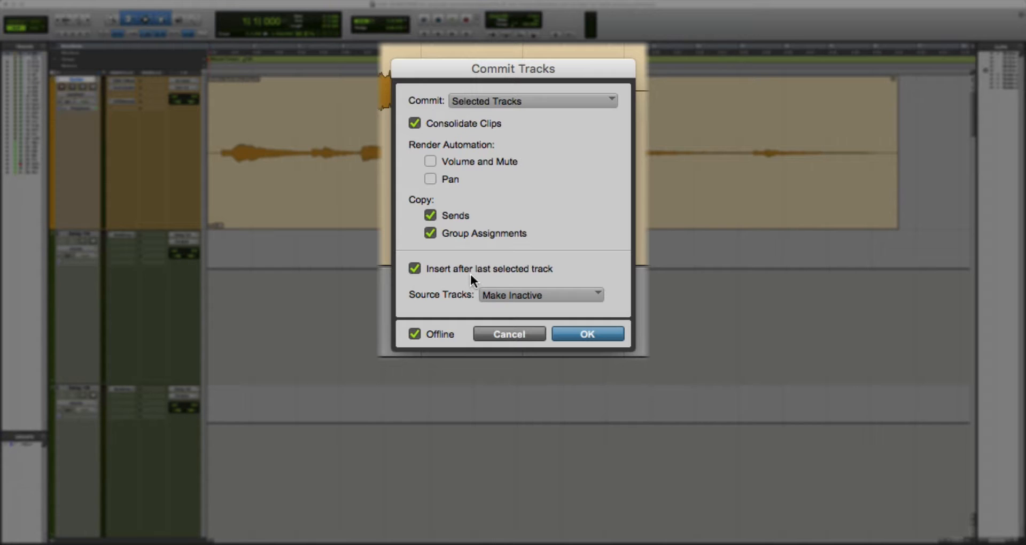
click(588, 300)
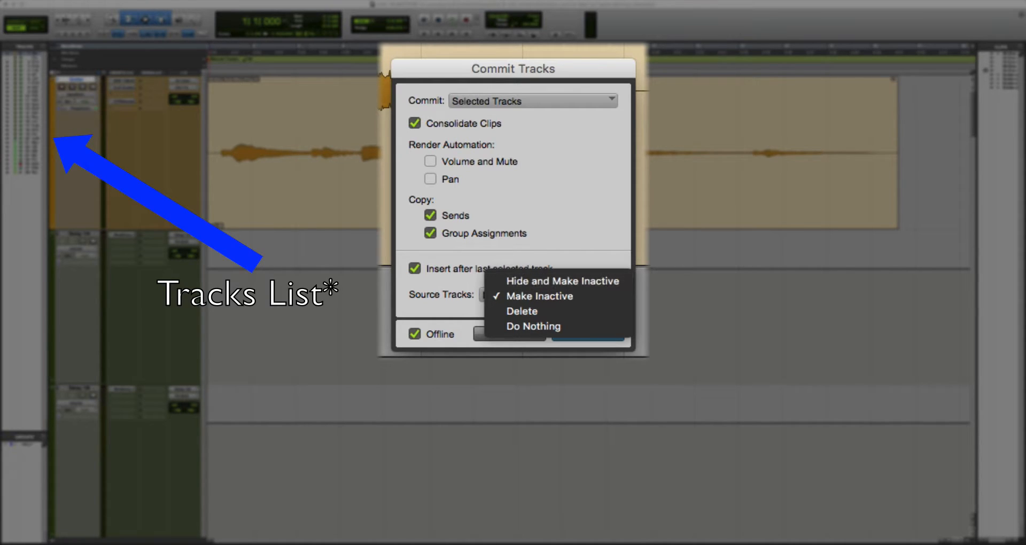
click(601, 297)
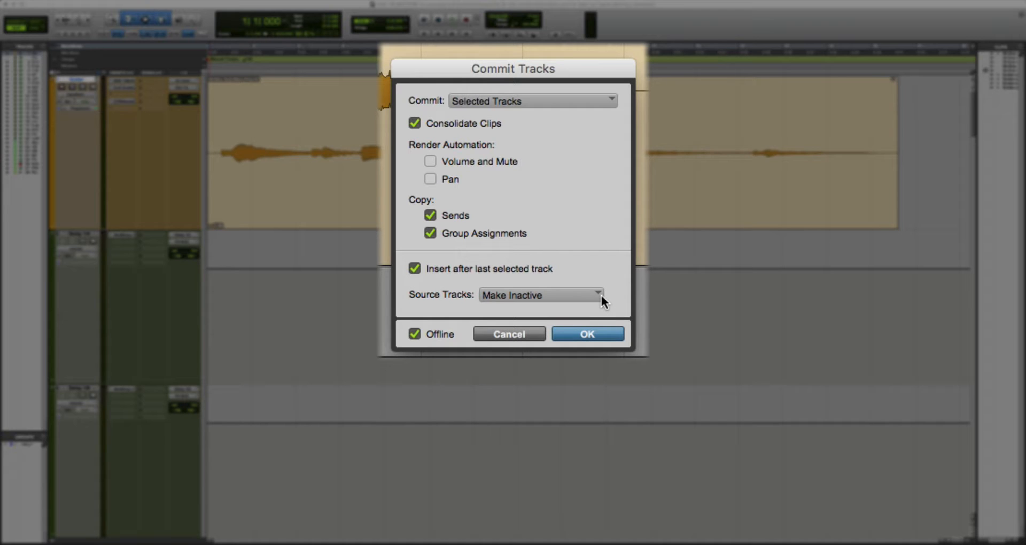
click(579, 332)
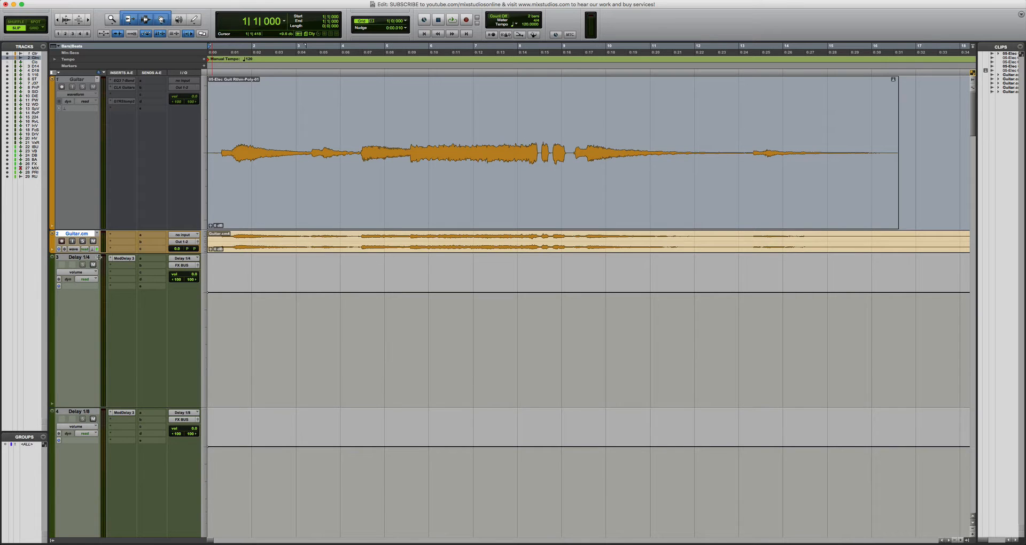
Enlarge the committed Guitar.cm track's height to compare its waveform with the original at the shifted note.
drag(102, 254, 113, 337)
key(super+bracketright)
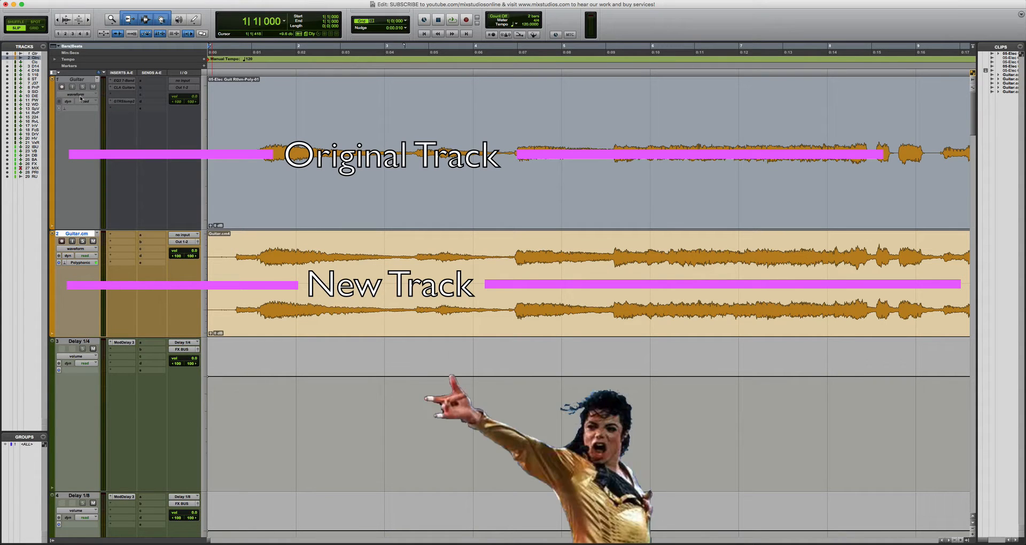
click(518, 259)
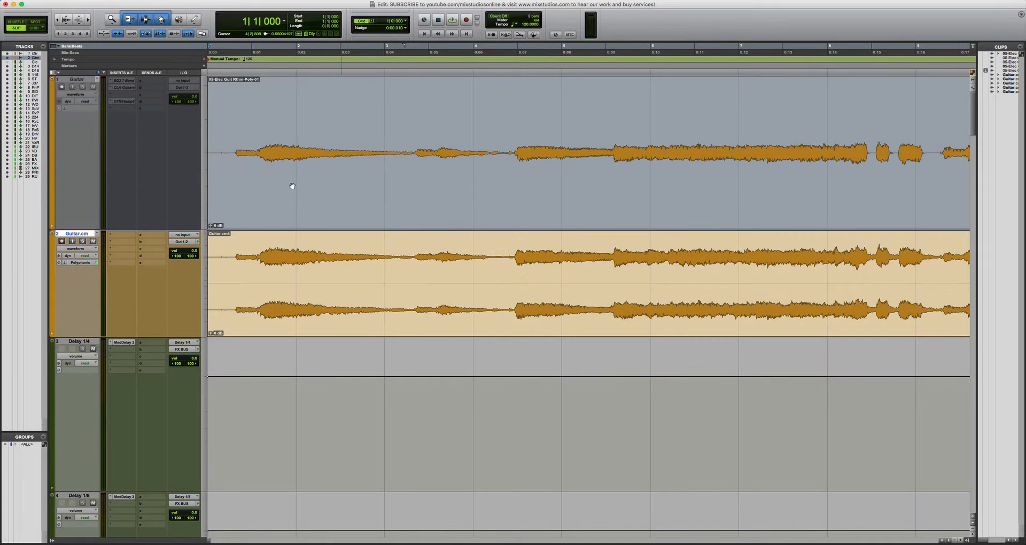
Show the inactive Guitar track in warp view and delete the warp marker at the shifted note near 0:07.
click(65, 110)
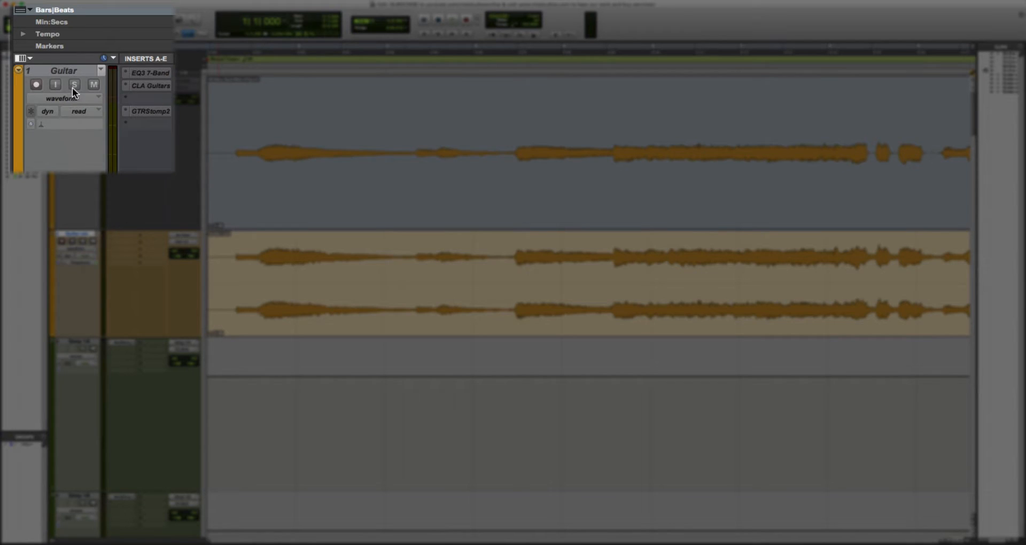
click(77, 99)
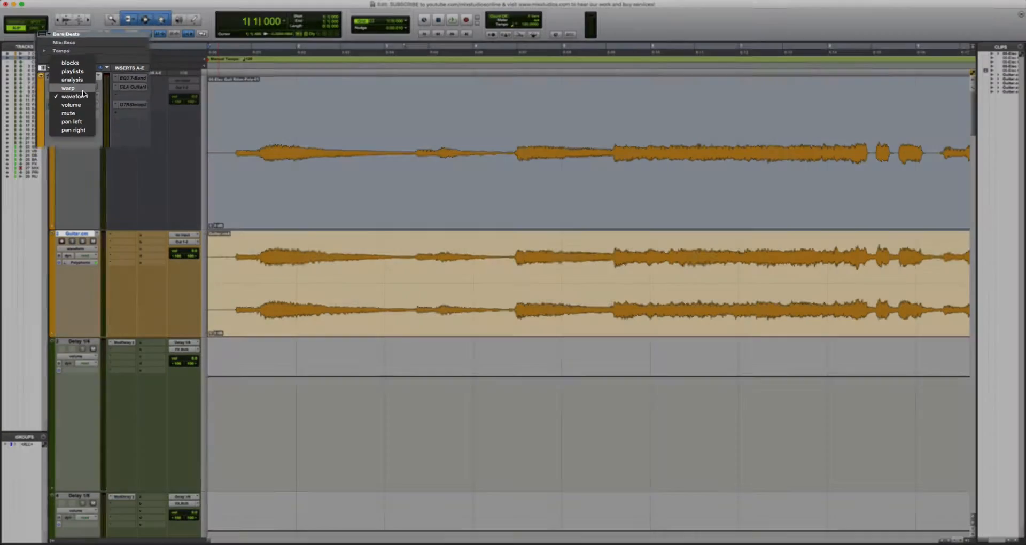
click(80, 88)
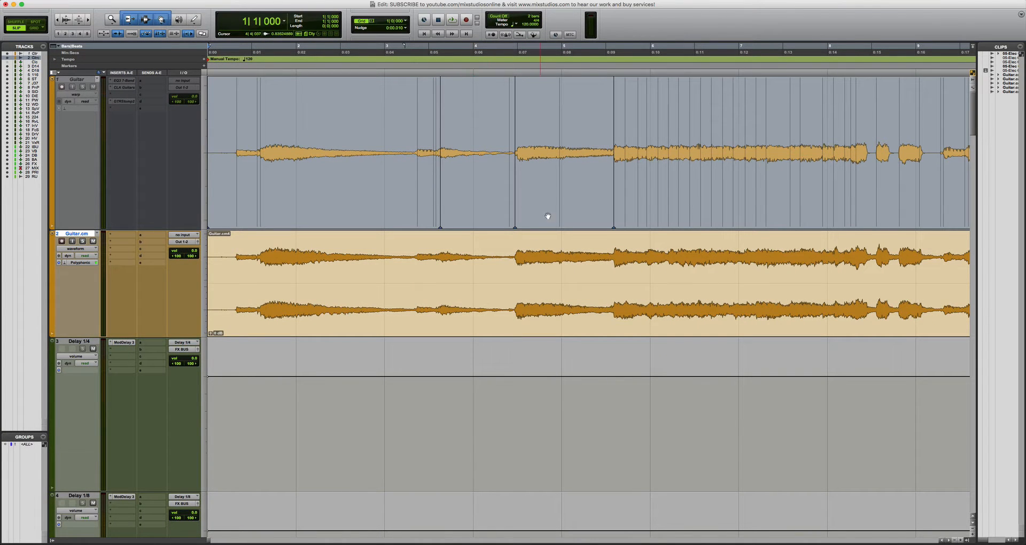
drag(497, 134, 543, 132)
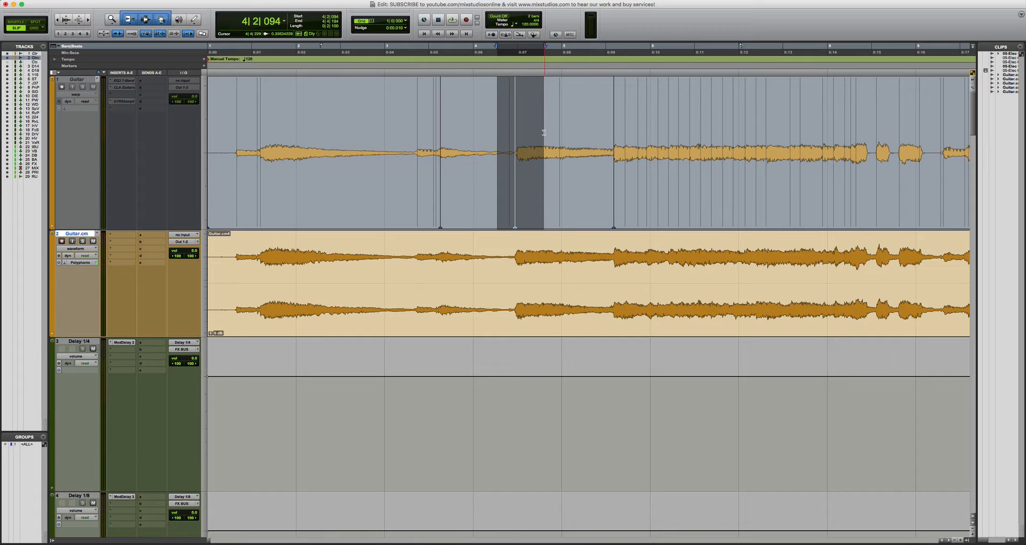
key(Delete)
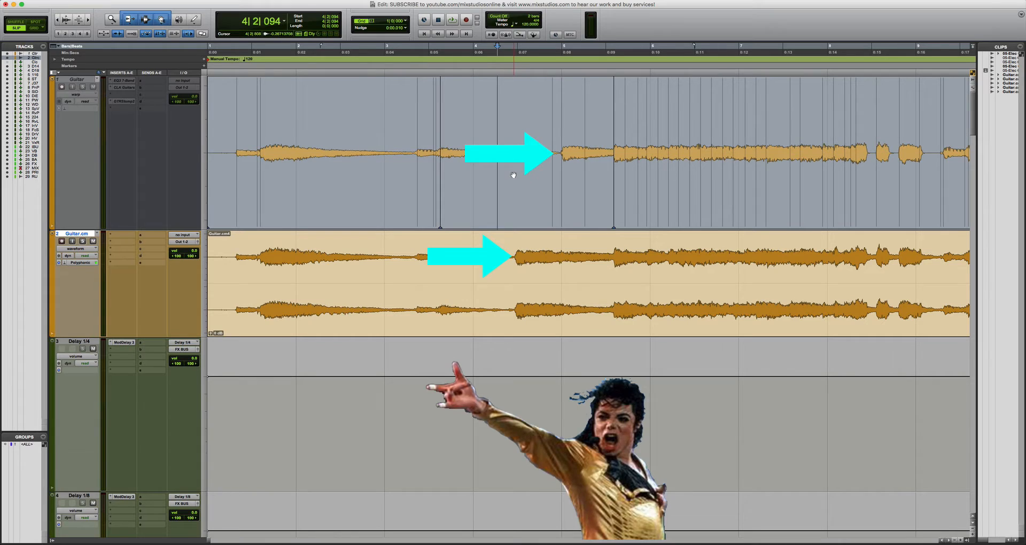
Switch the Guitar.cm track to warp view and disable its Elastic Audio.
click(94, 249)
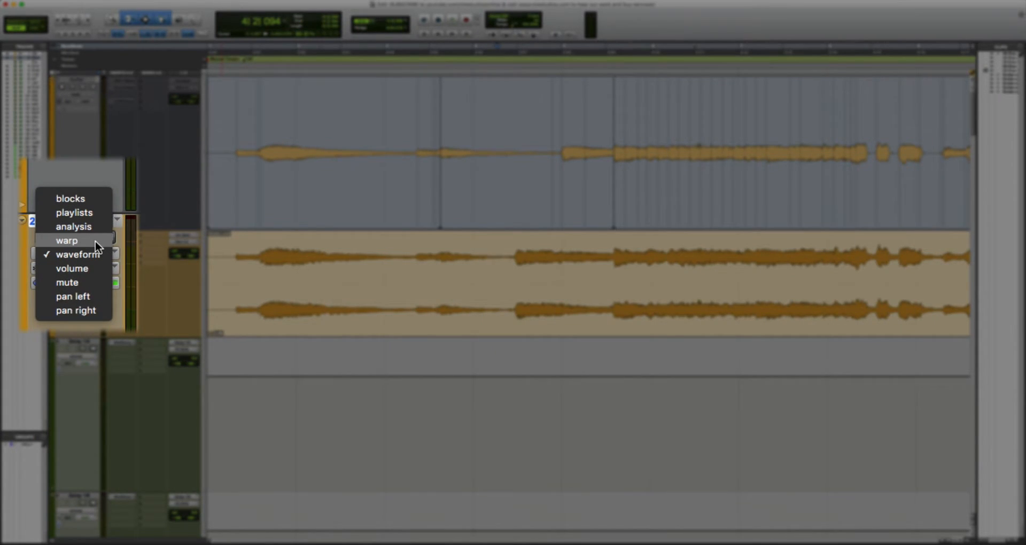
click(95, 240)
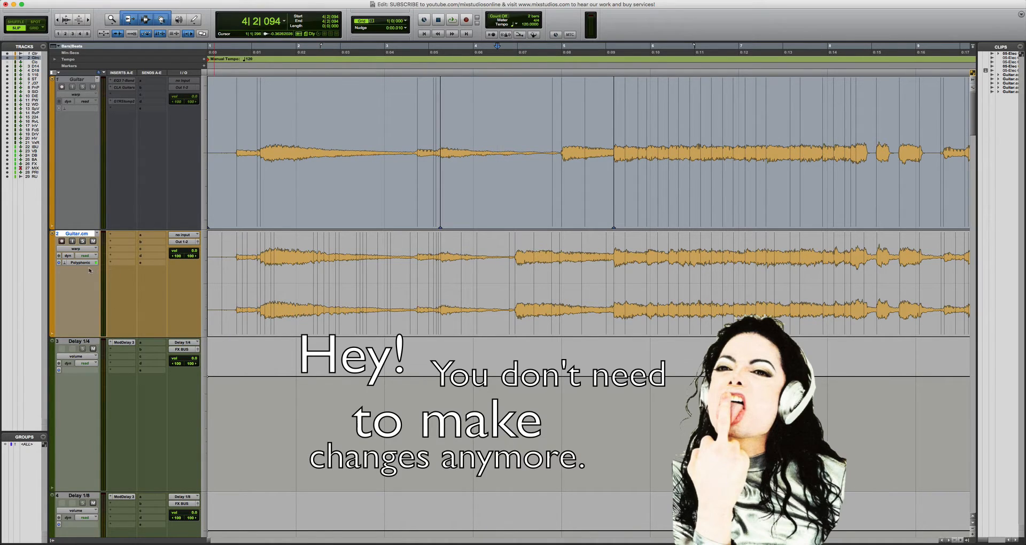
click(67, 263)
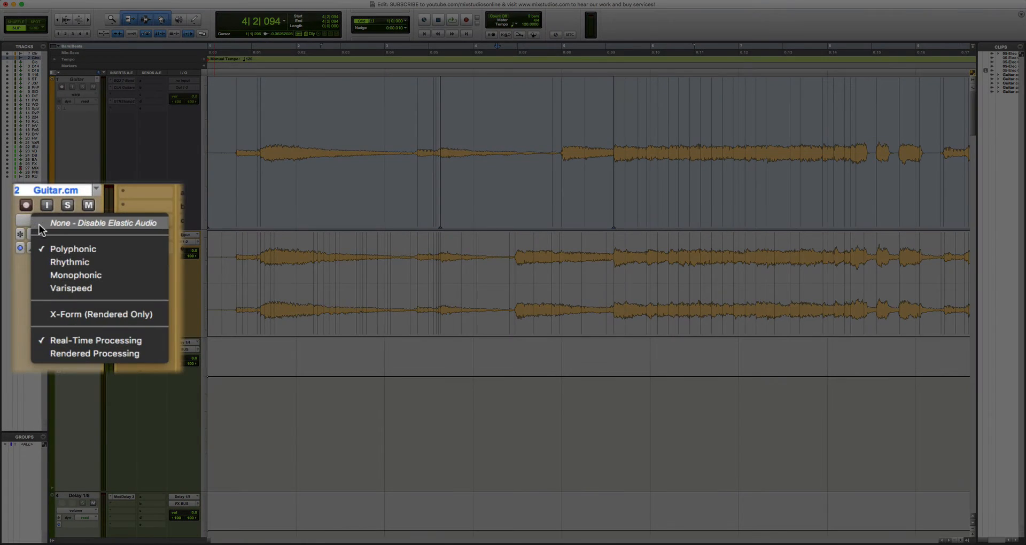
click(44, 224)
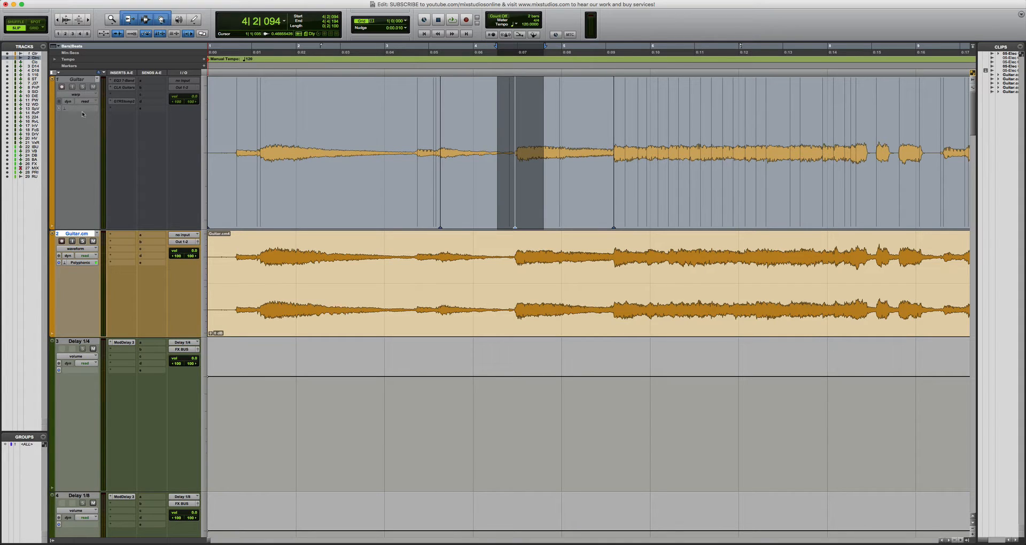
Reactivate the original Guitar track in waveform view and make the committed Guitar.cm track inactive.
right_click(78, 79)
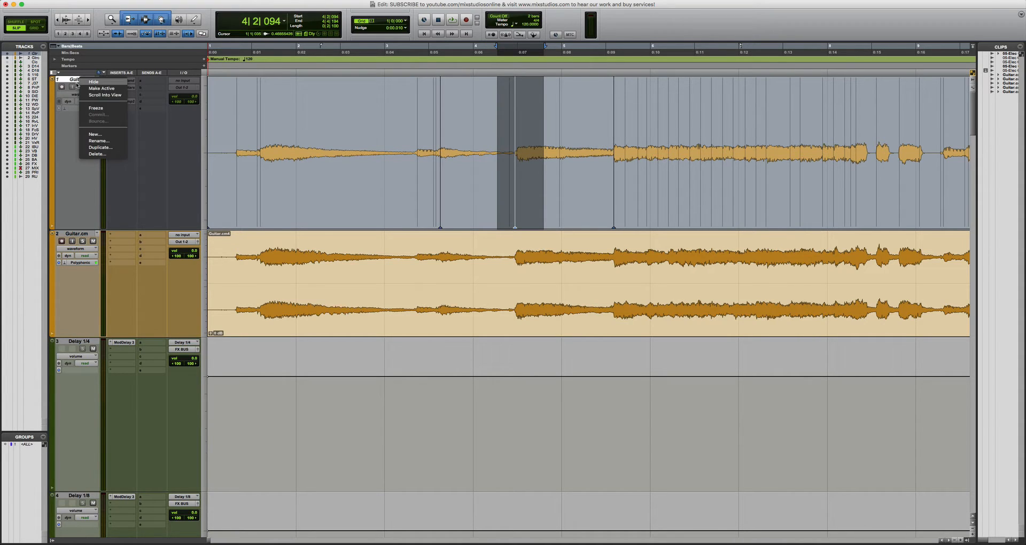
click(104, 88)
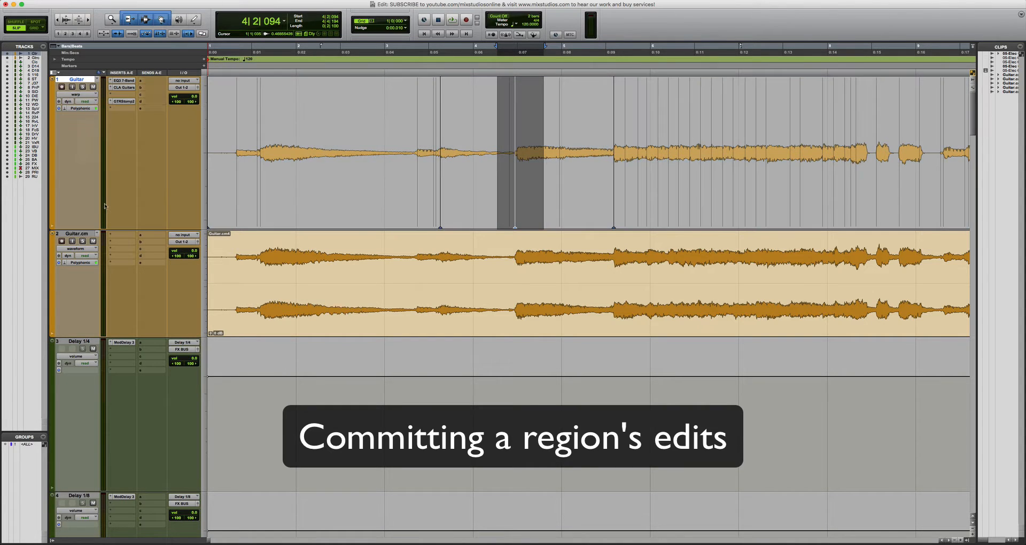
right_click(88, 233)
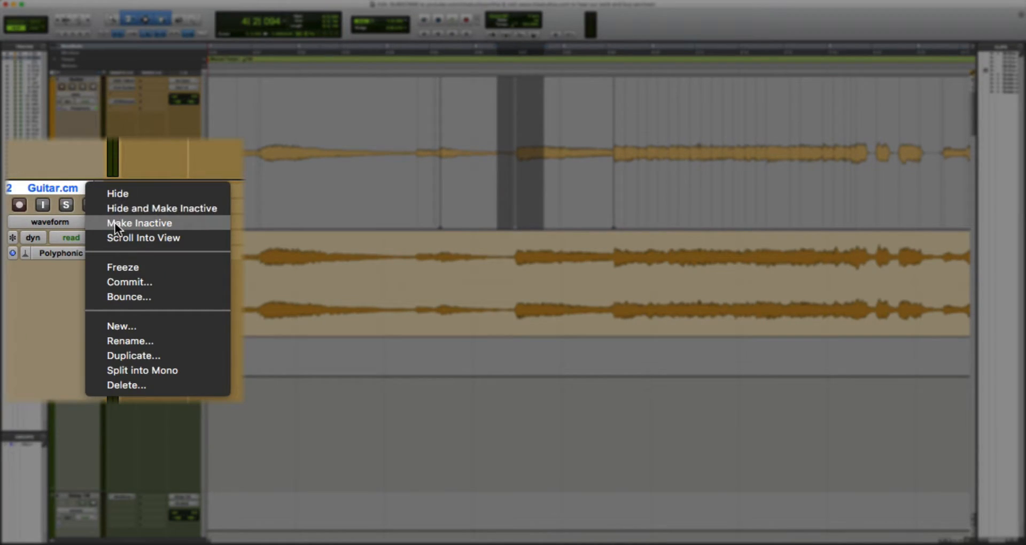
click(123, 222)
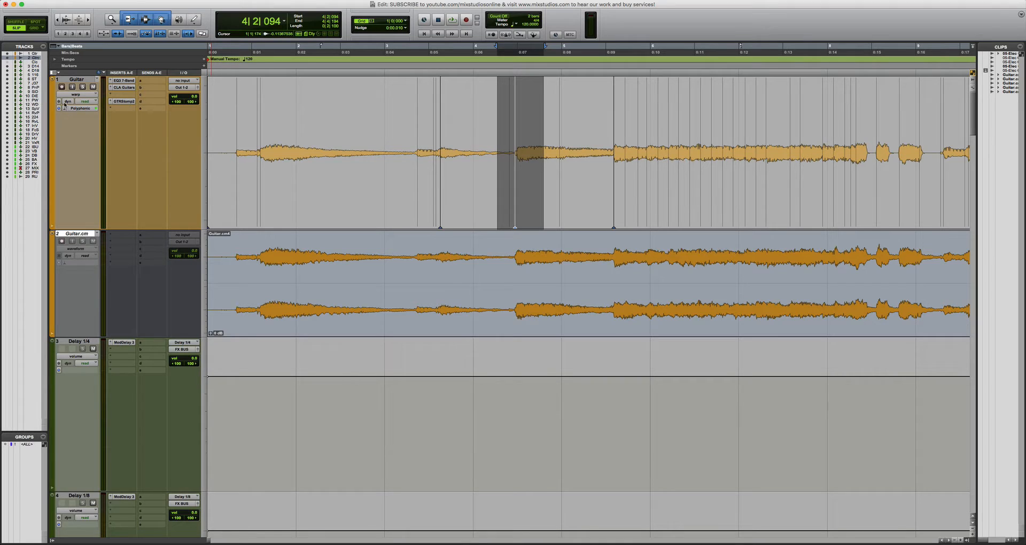
click(77, 94)
click(79, 101)
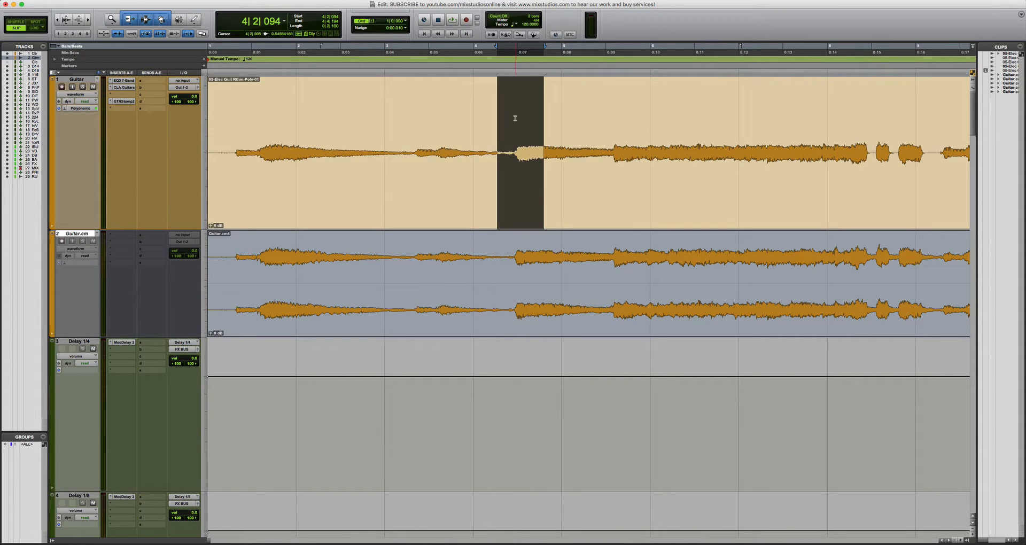
Split the Guitar clip from 9|1|766 to about bar 12 into its own clip and move it to start at 11|2|172.
key(super+bracketleft)
click(562, 140)
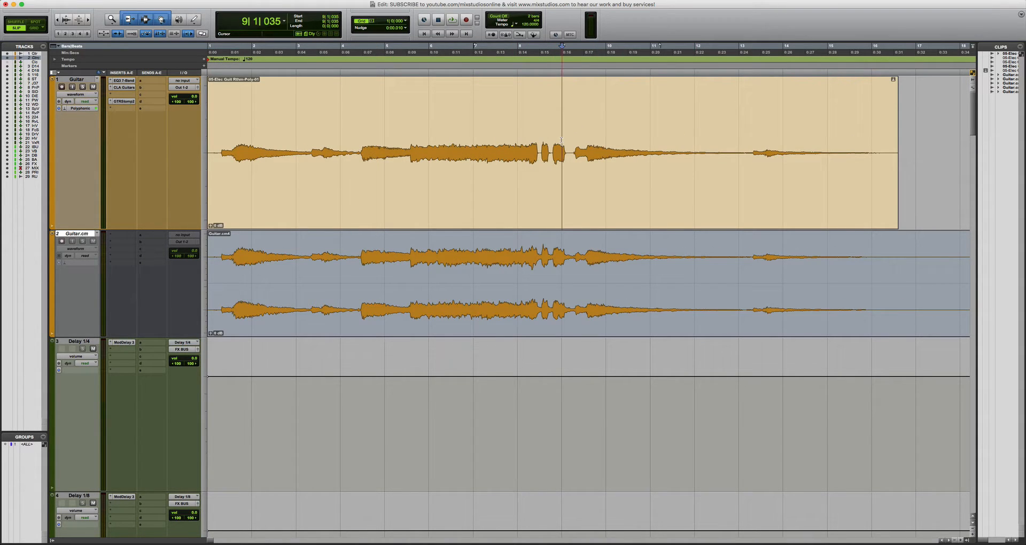
drag(570, 139, 720, 138)
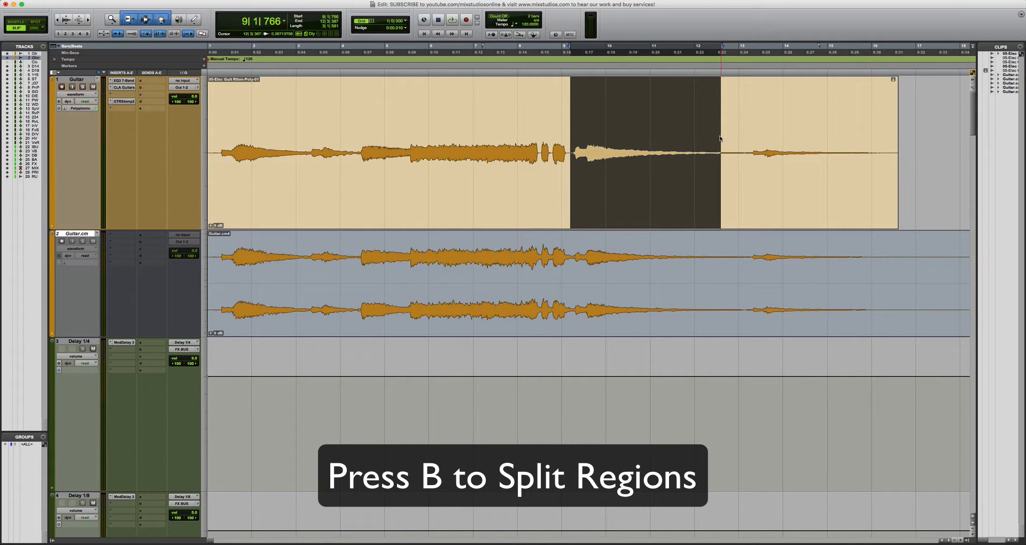
key(b)
drag(678, 196, 772, 190)
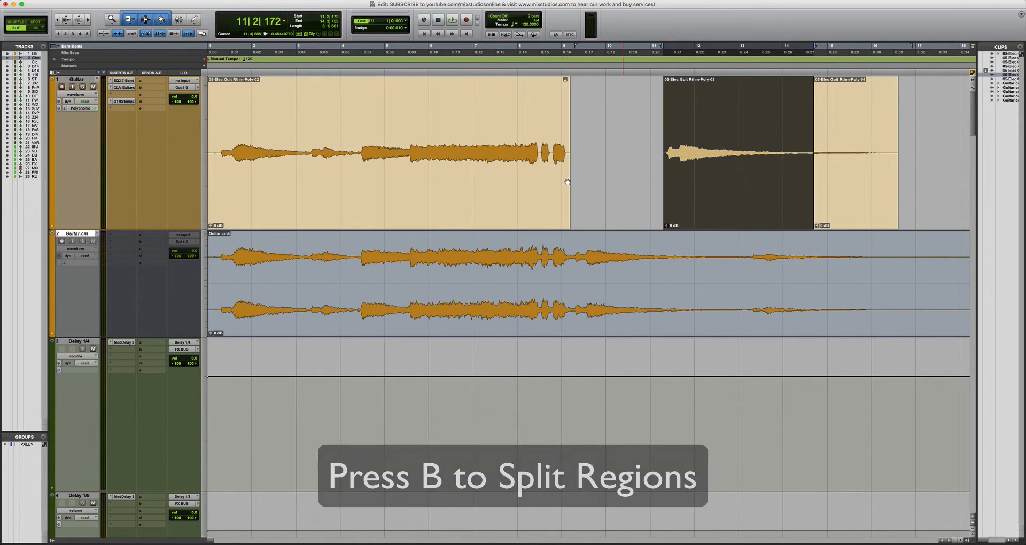
Split off a short section of the first Guitar clip from 6|3|684 into bar 7 and mute it.
drag(491, 132, 458, 135)
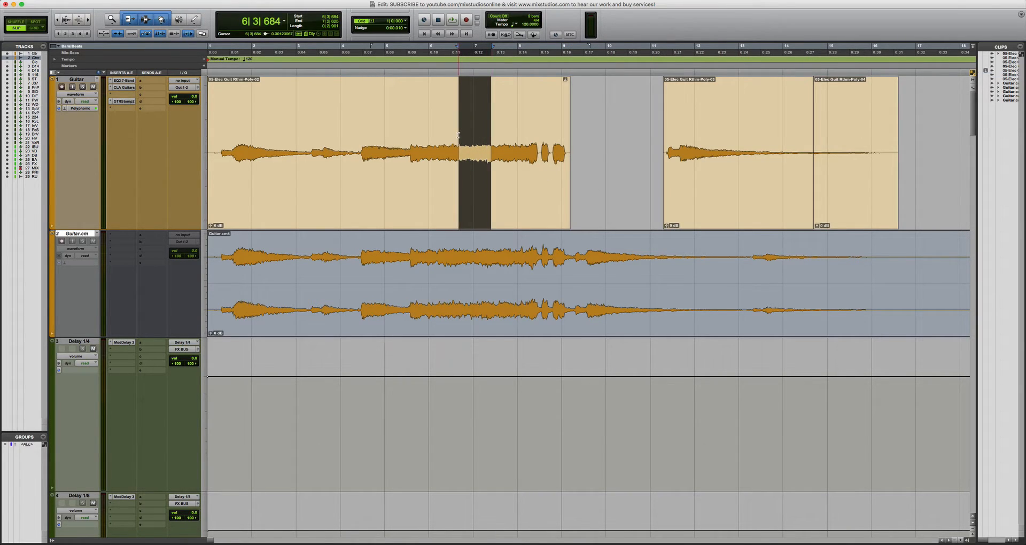
key(b)
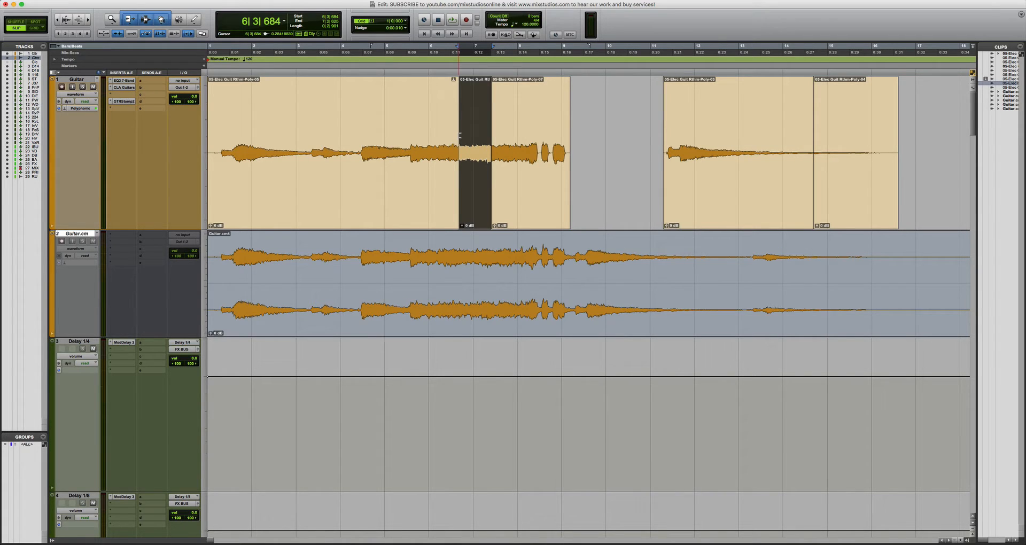
key(super+m)
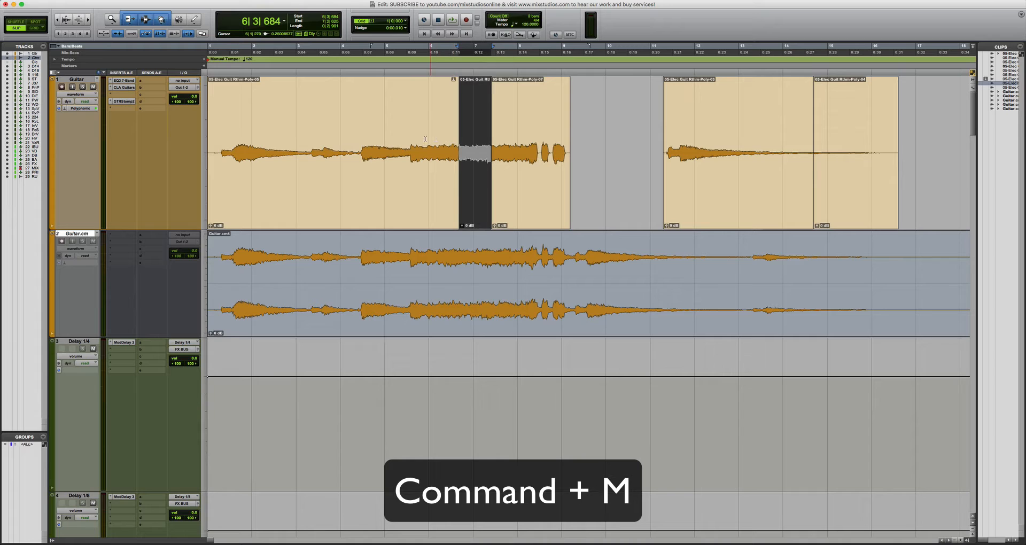
click(391, 140)
Show the Guitar track in warp view and shift warp markers in the first clip, between about bars 4 and 6, to stretch its timing.
click(75, 94)
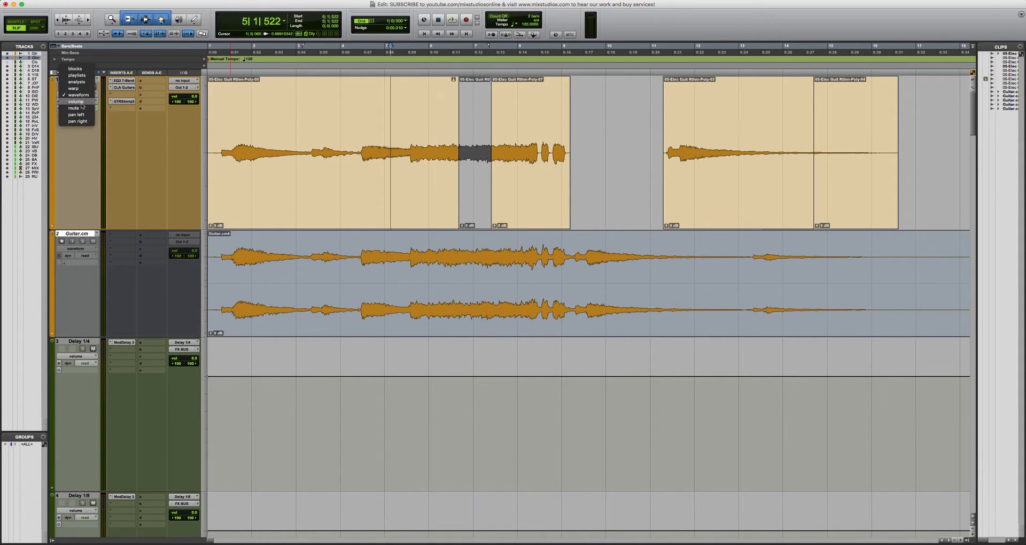
click(73, 89)
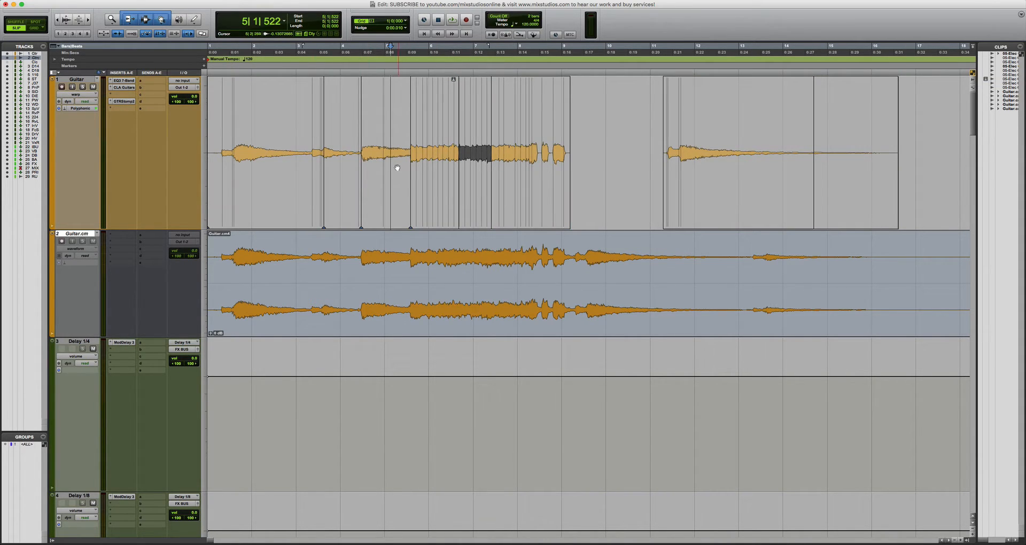
mouse_move(362, 181)
mouse_down()
mouse_move(401, 174)
mouse_move(392, 167)
mouse_move(425, 178)
mouse_move(443, 171)
mouse_move(426, 171)
mouse_up()
click(439, 170)
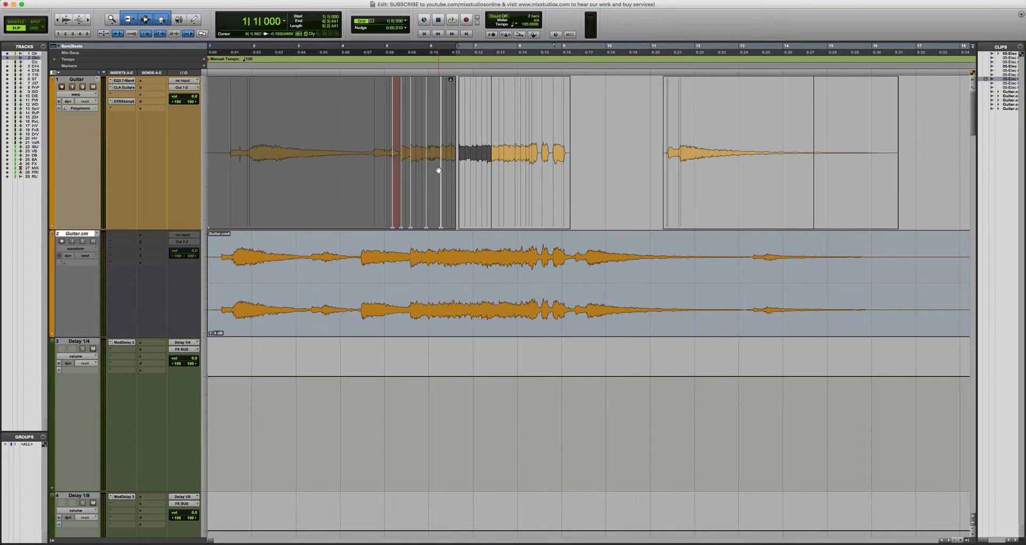
click(441, 170)
drag(427, 169, 439, 167)
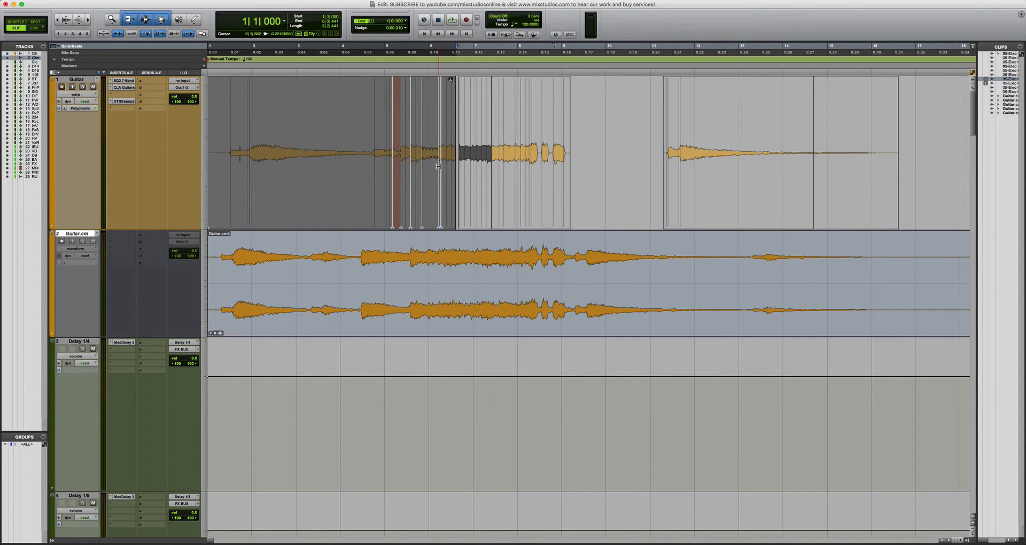
Return the Guitar track to waveform view and clear the clip selection.
click(75, 94)
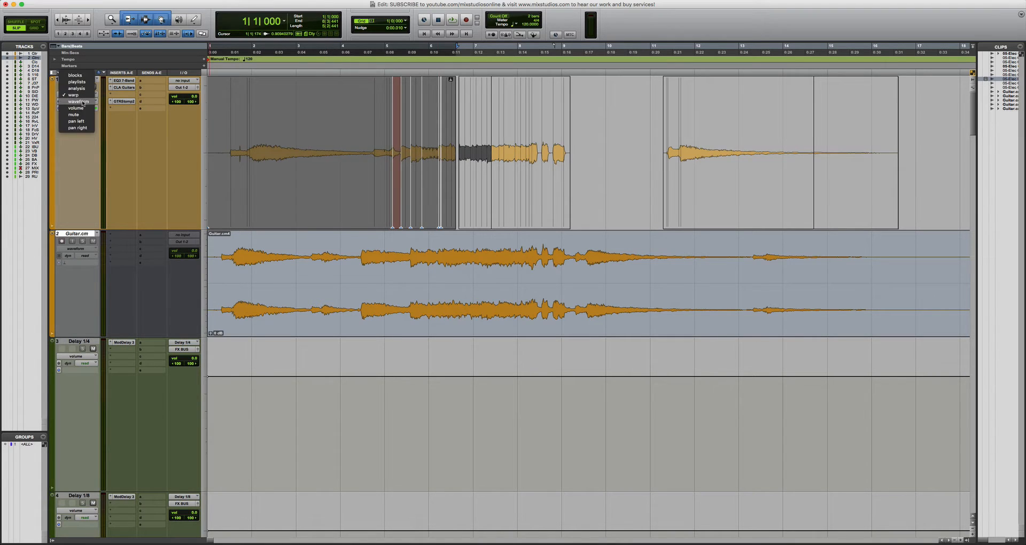
click(81, 101)
click(337, 117)
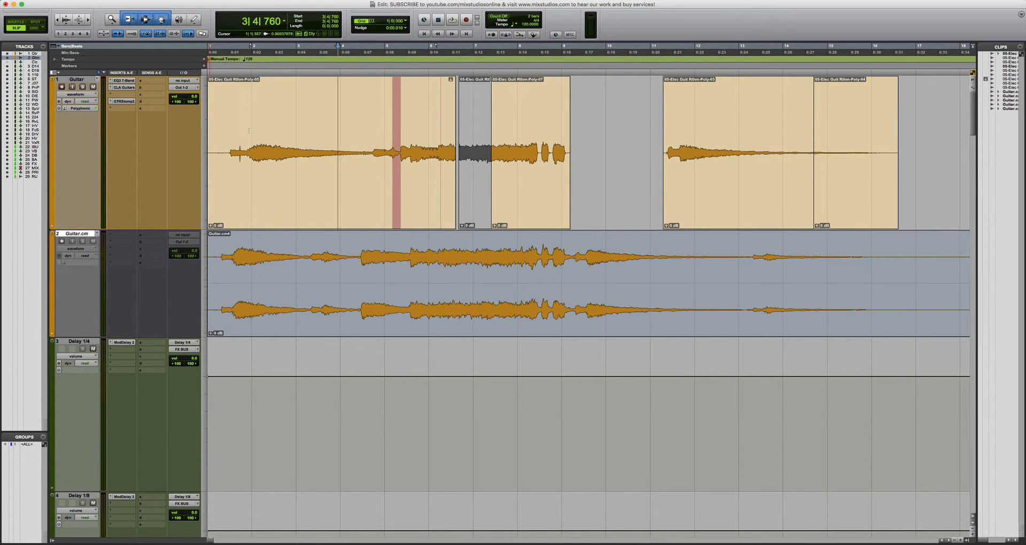
Select all clips on the Guitar track, consolidate them into one clip and check it in warp view.
click(269, 201)
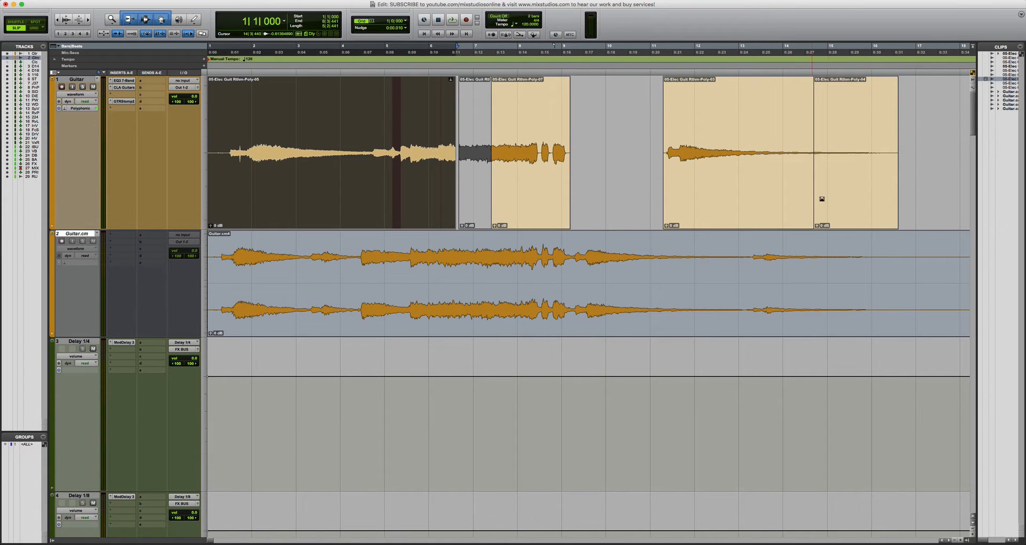
shift+click(844, 204)
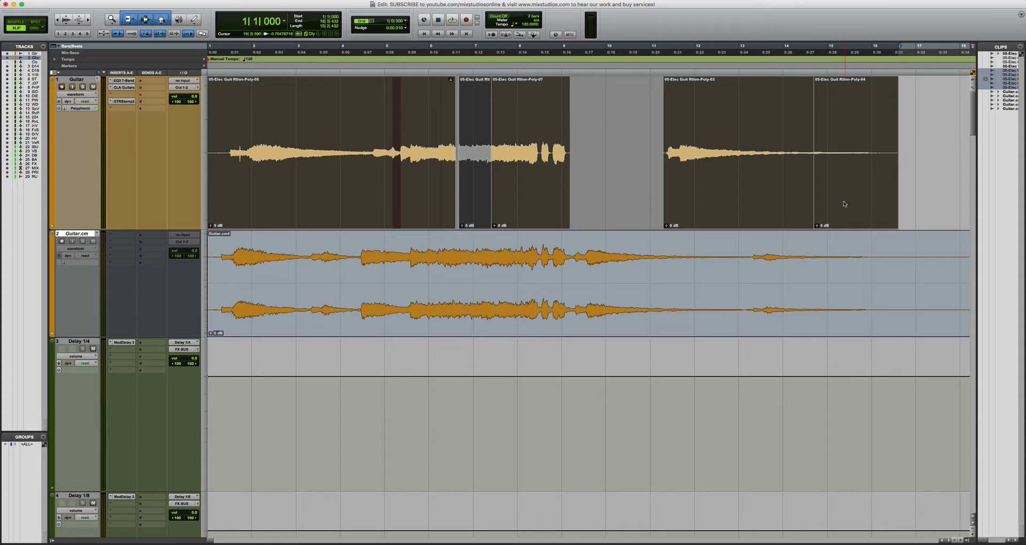
key(shift+alt+3)
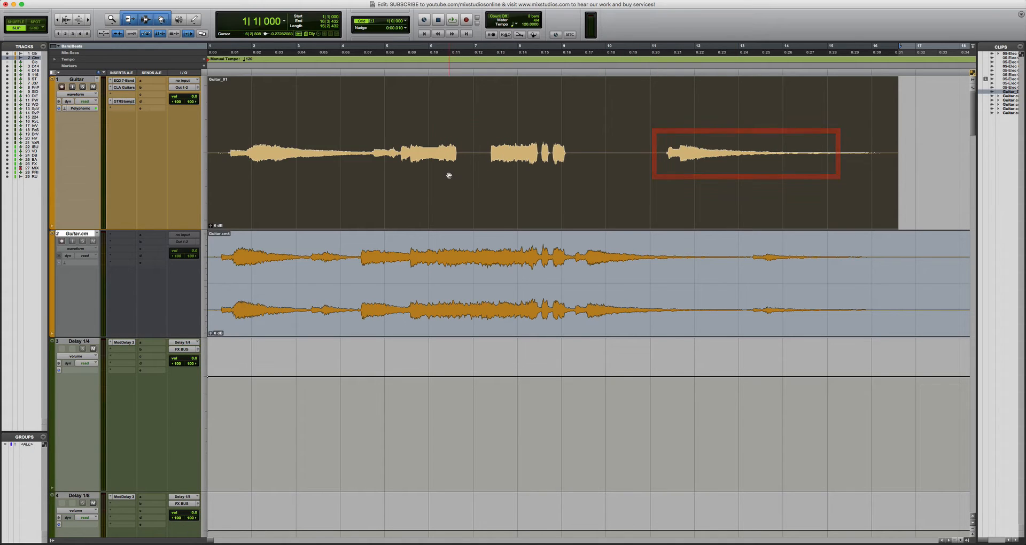
click(448, 153)
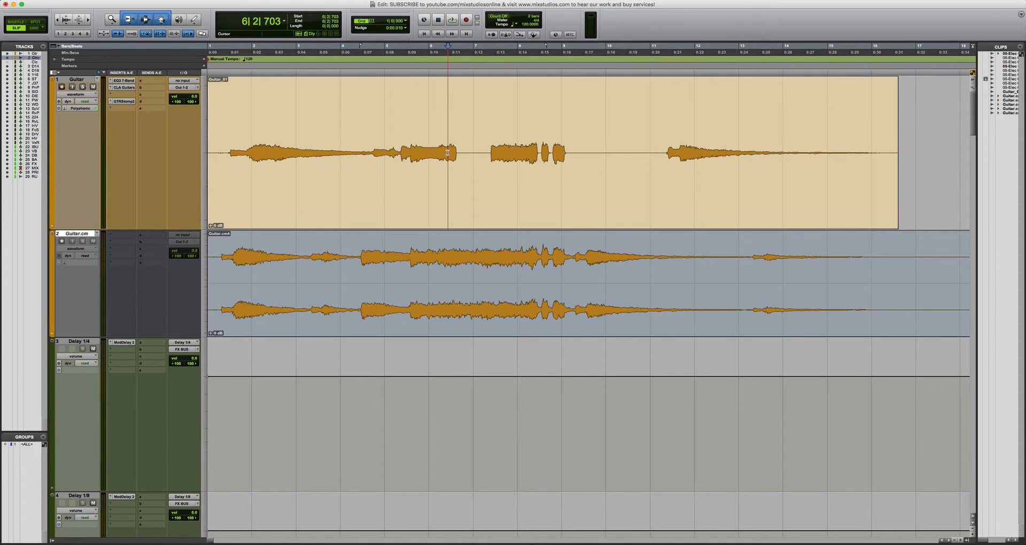
click(89, 94)
click(86, 89)
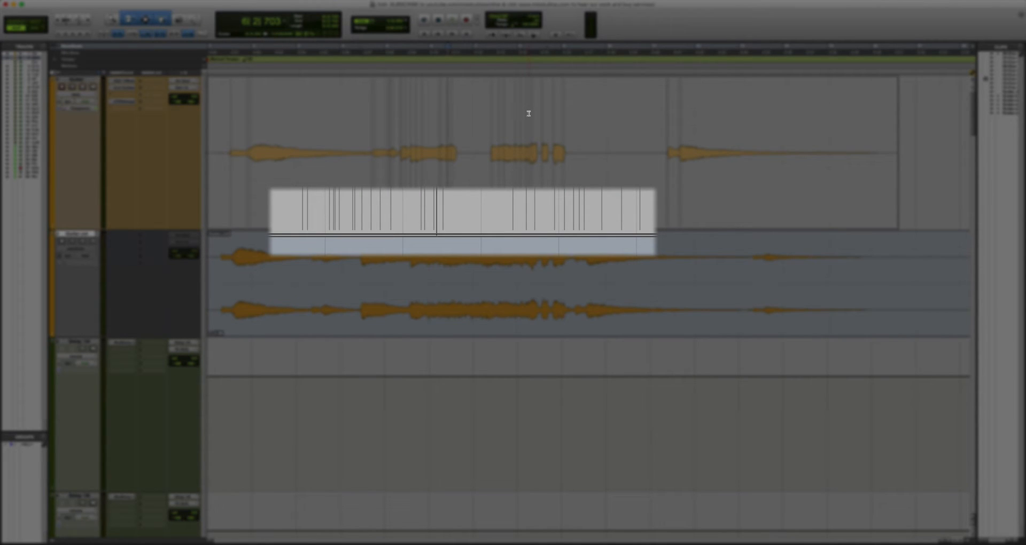
Undo the consolidation, then consolidate the selected Guitar clips again with the track in waveform view.
click(90, 98)
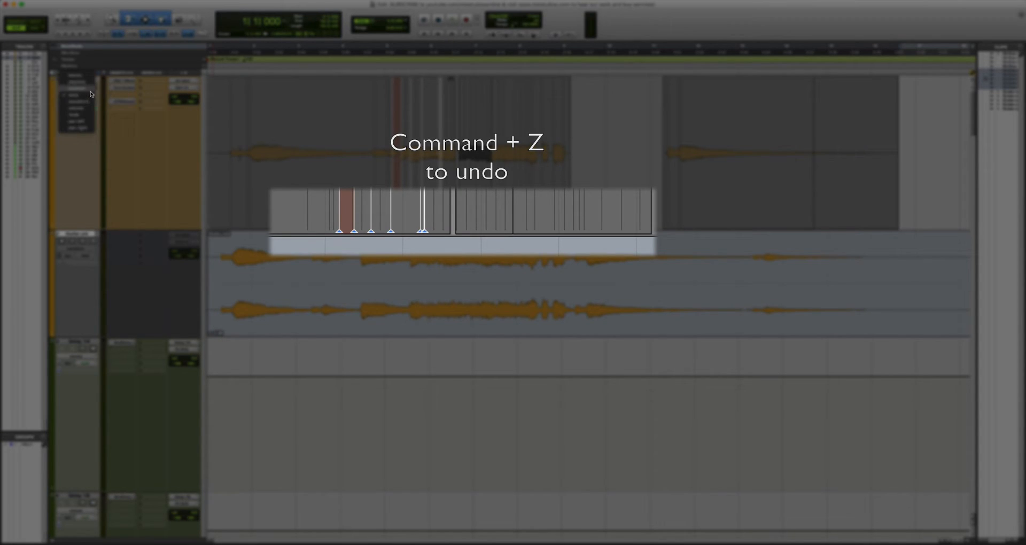
click(85, 102)
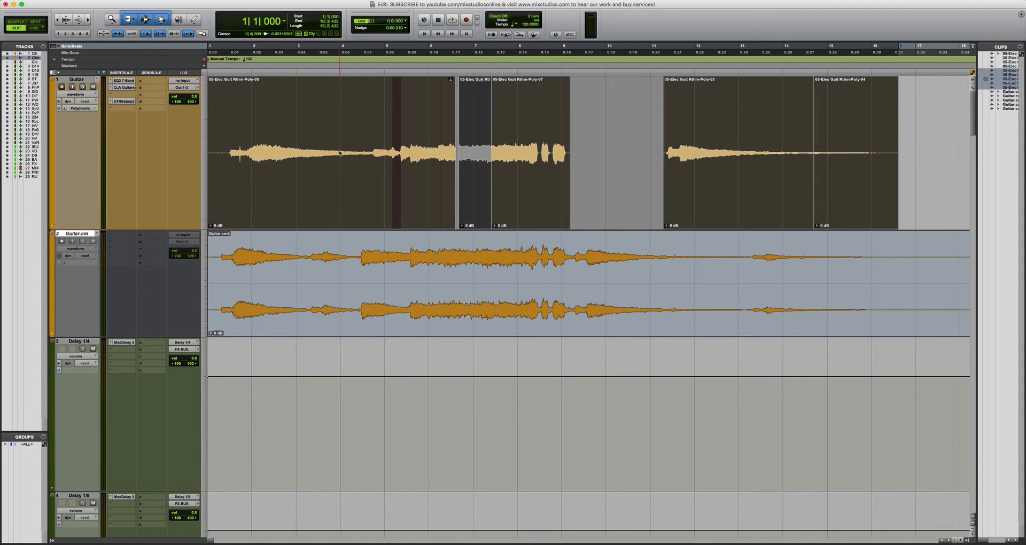
key(alt+shift+3)
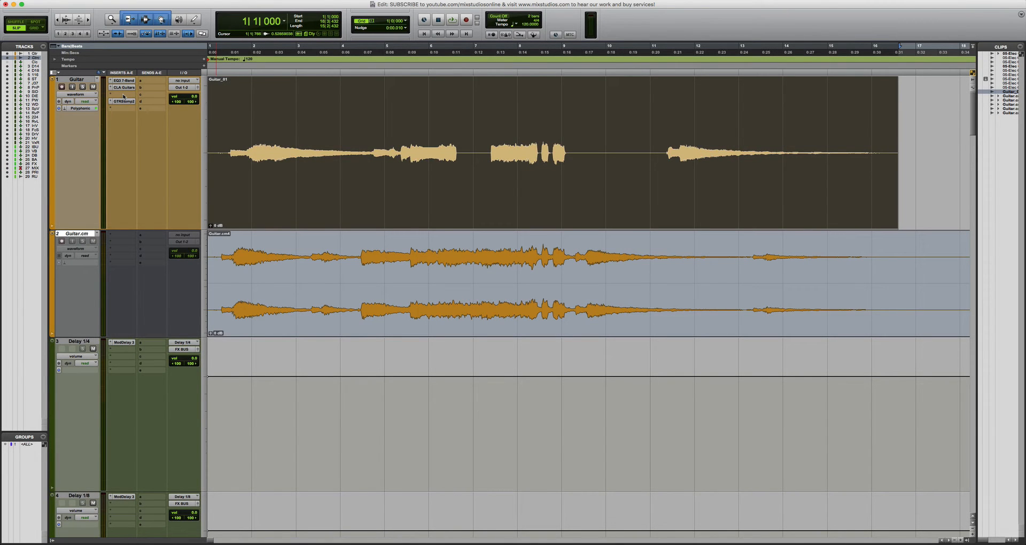
click(343, 113)
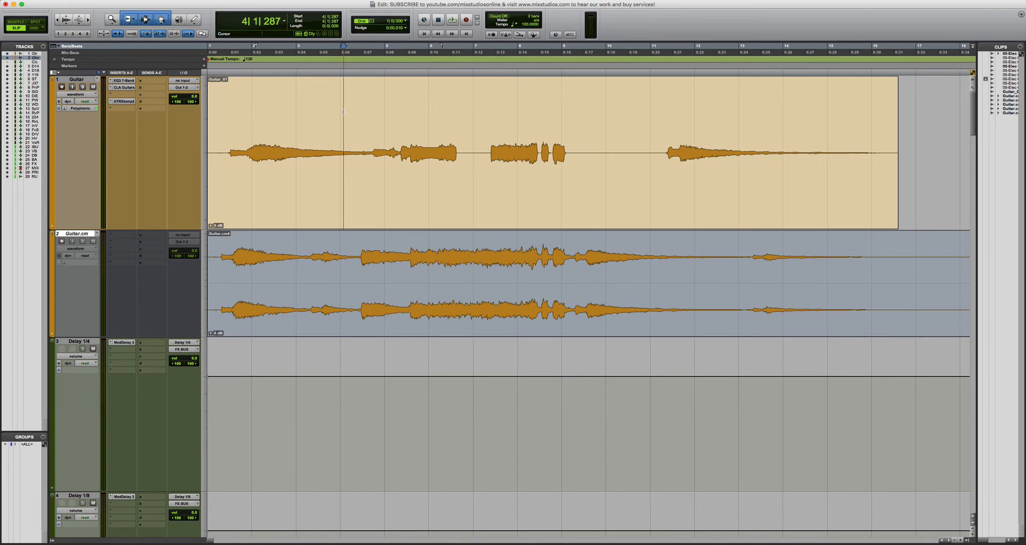